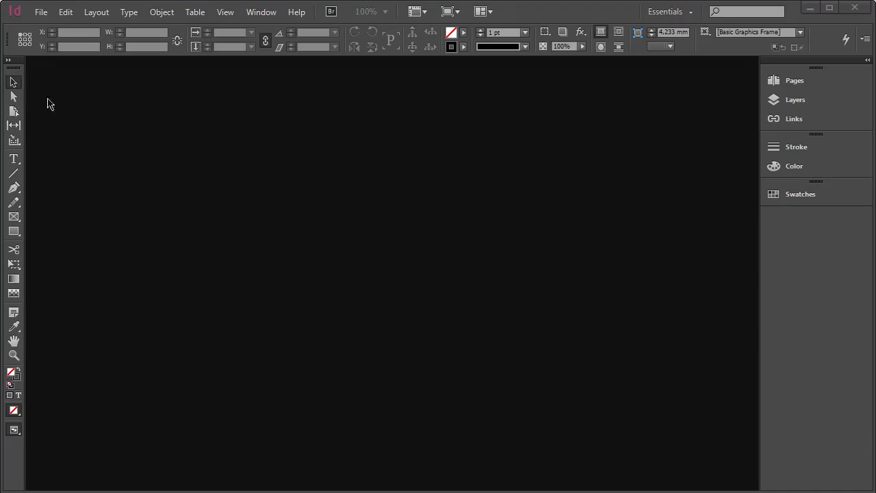
Examine the kinds of new files that can be created
key(super+plus)
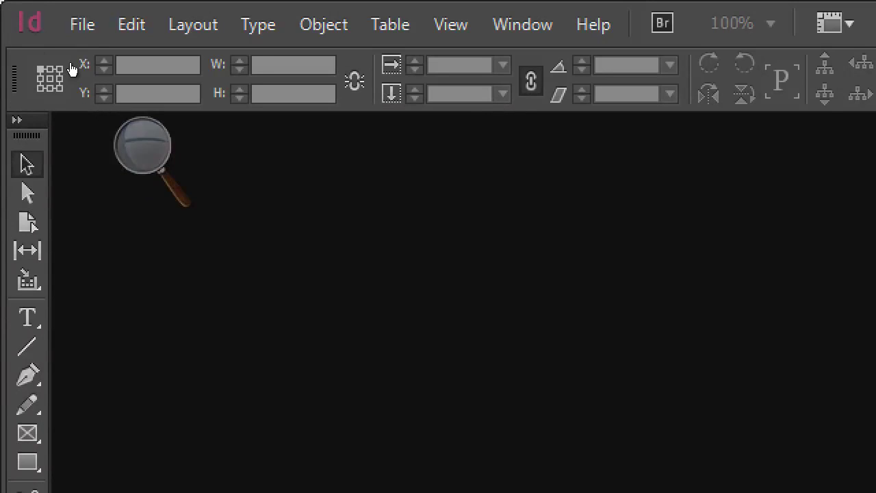
click(82, 26)
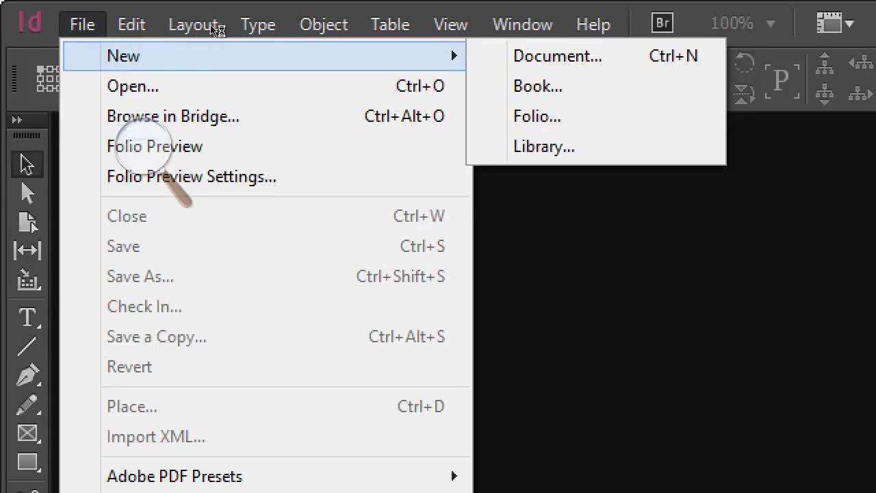
key(Right)
key(Down)
key(Down)
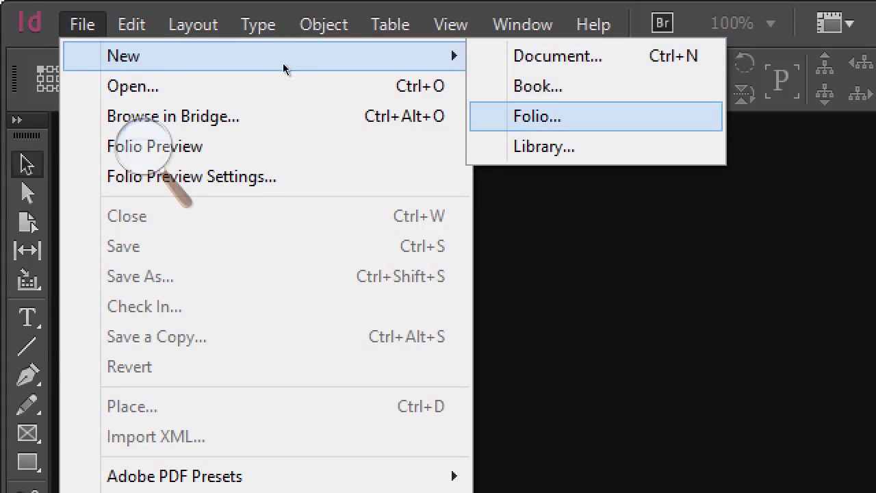
key(Down)
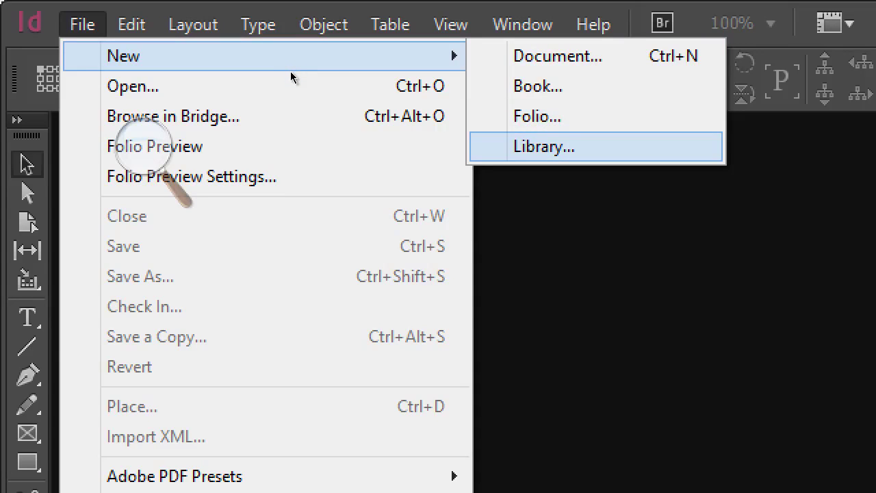
key(Down)
key(Down)
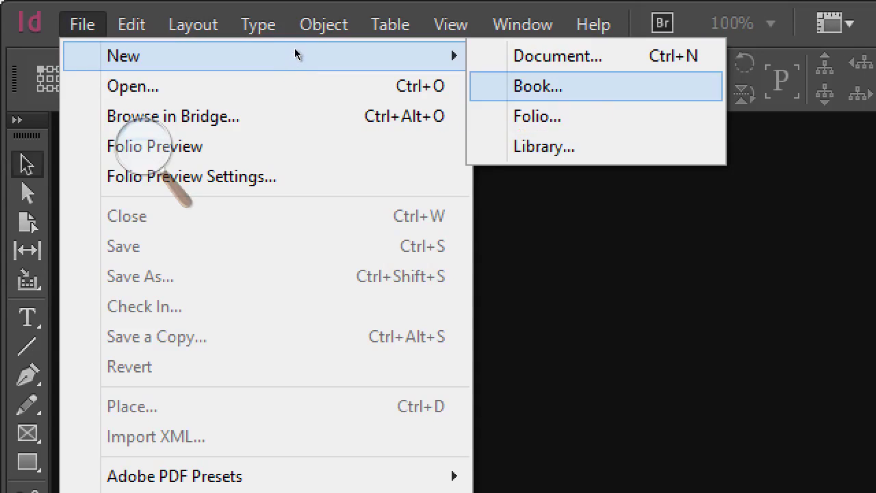
key(Down)
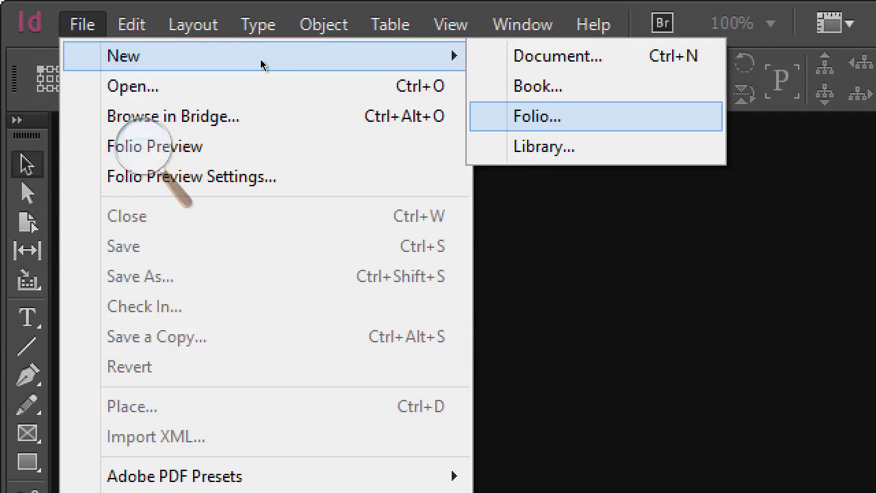
key(Escape)
key(Escape)
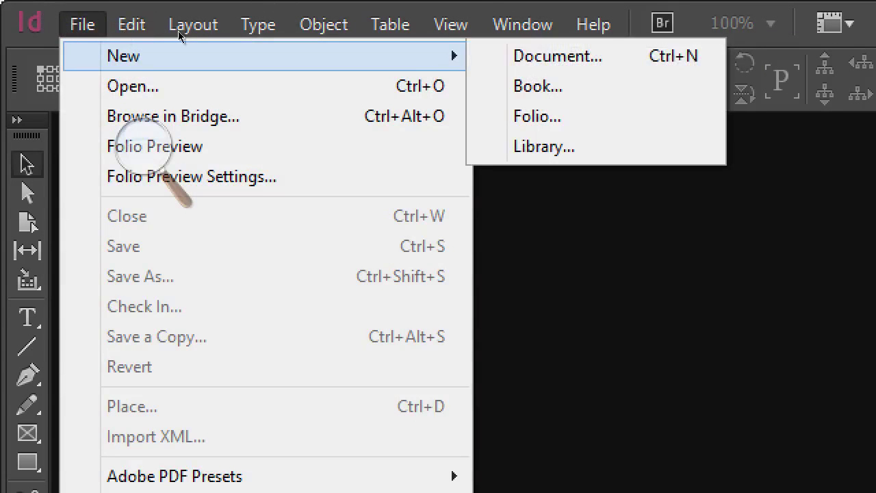
key(Right)
key(Down)
key(Down)
key(Down)
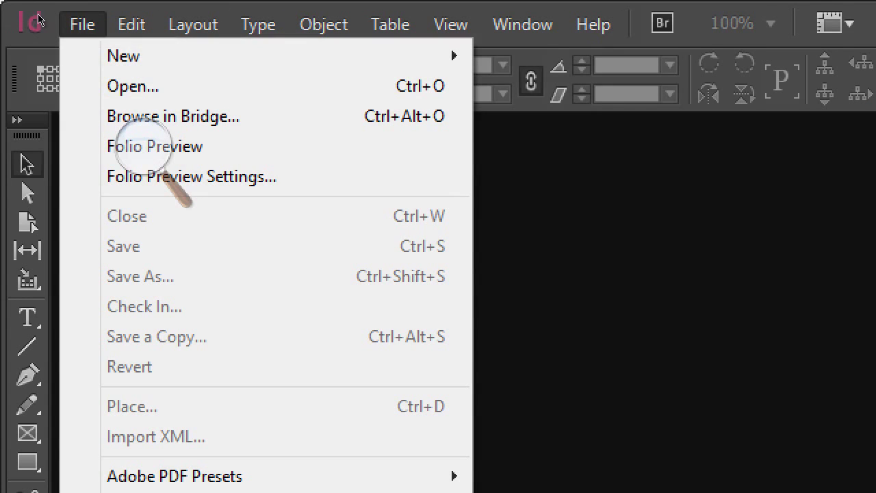
Start a new document and set its intent to Digital Publishing
mouse_move(448, 63)
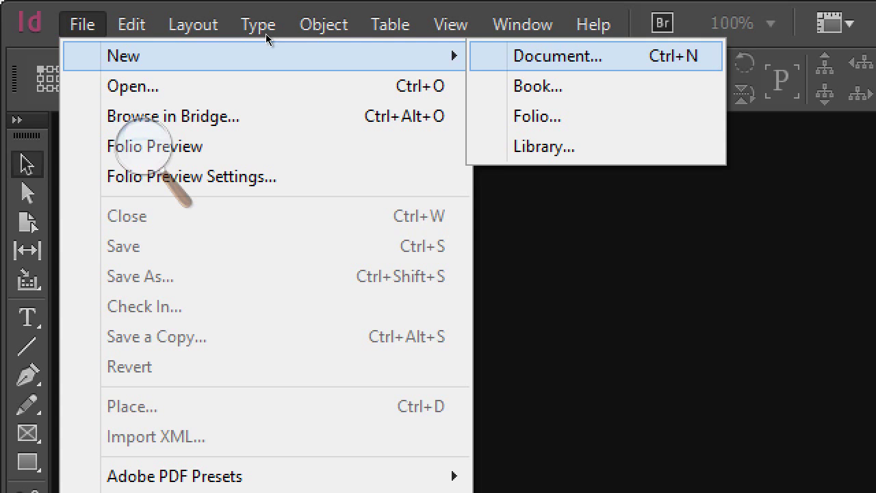
click(531, 67)
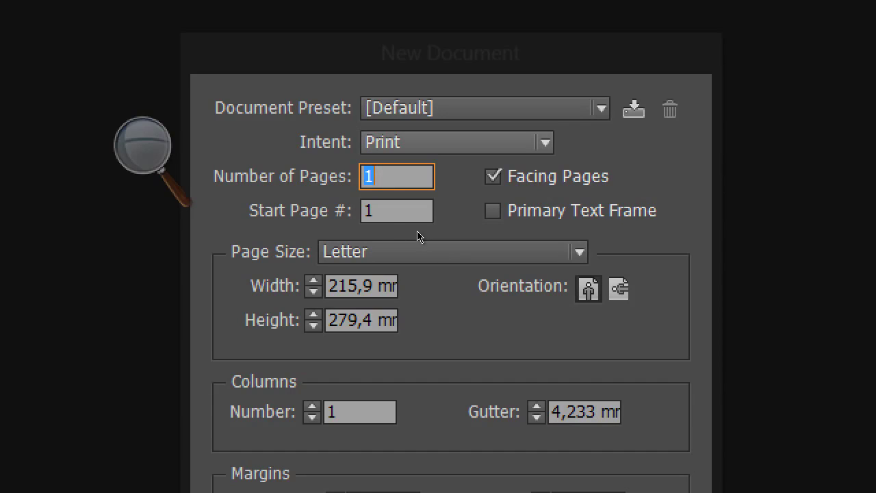
click(419, 144)
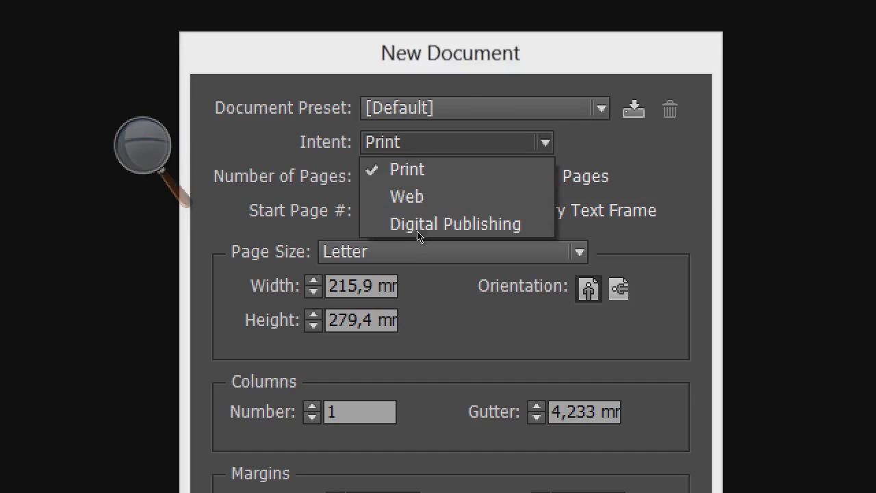
click(442, 258)
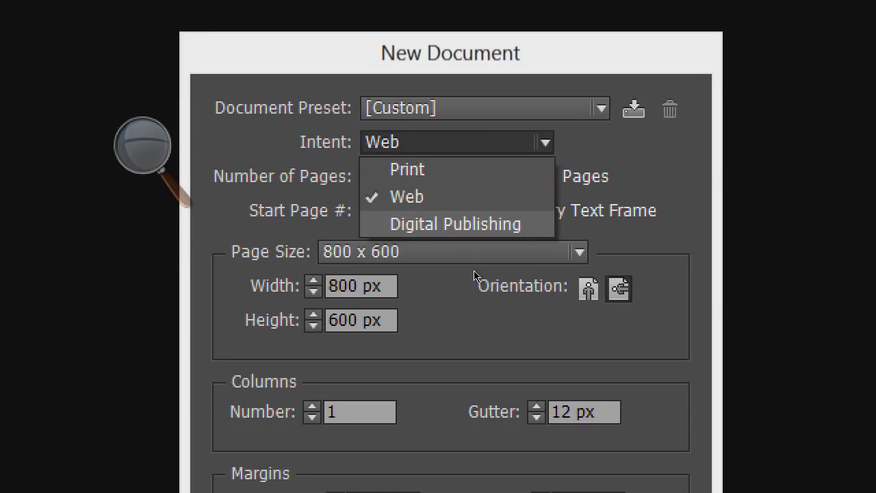
key(Return)
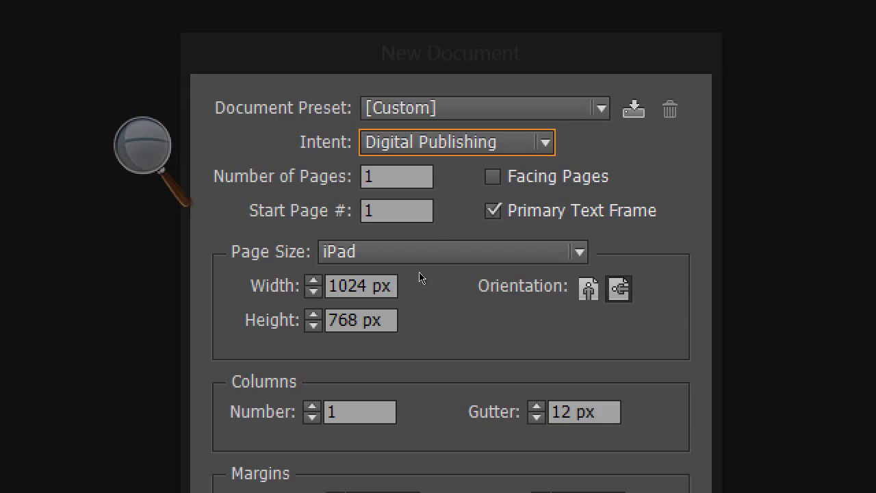
Switch the new document's intent first to Print and from there to Web
key(alt+Down)
key(Up)
key(Up)
key(Return)
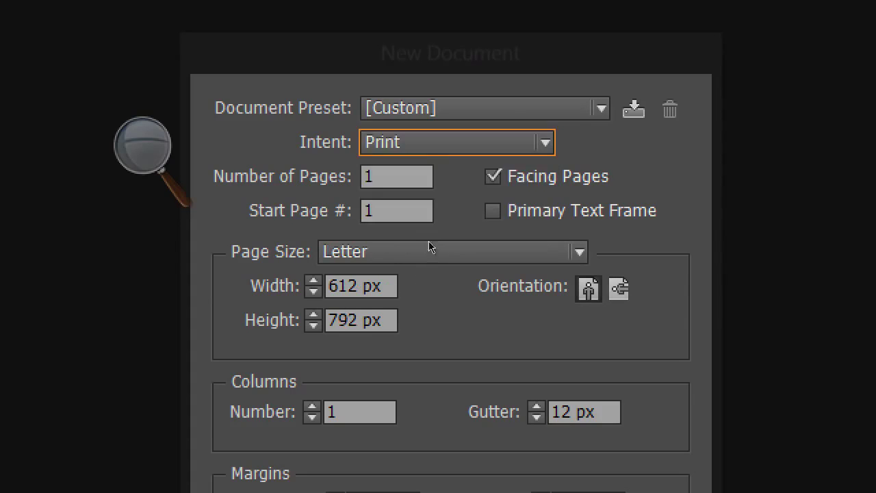
key(Down)
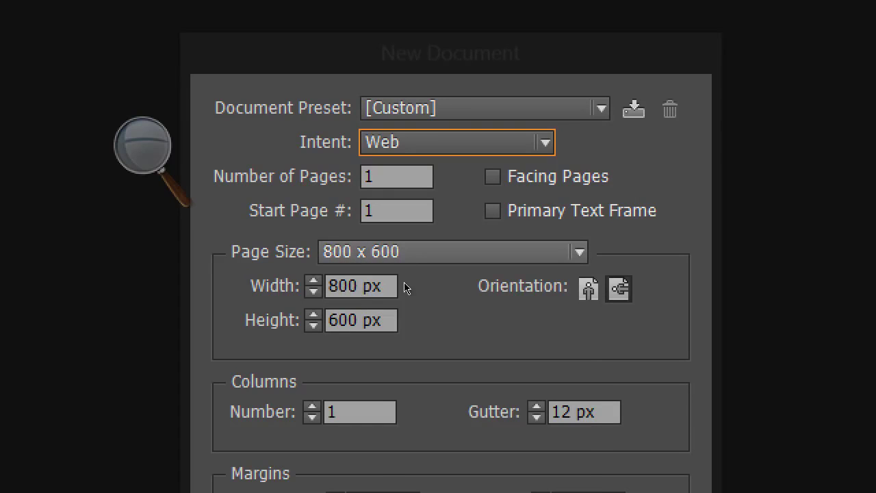
Examine the page sizes offered for the Web intent while keeping 800 x 600
click(411, 252)
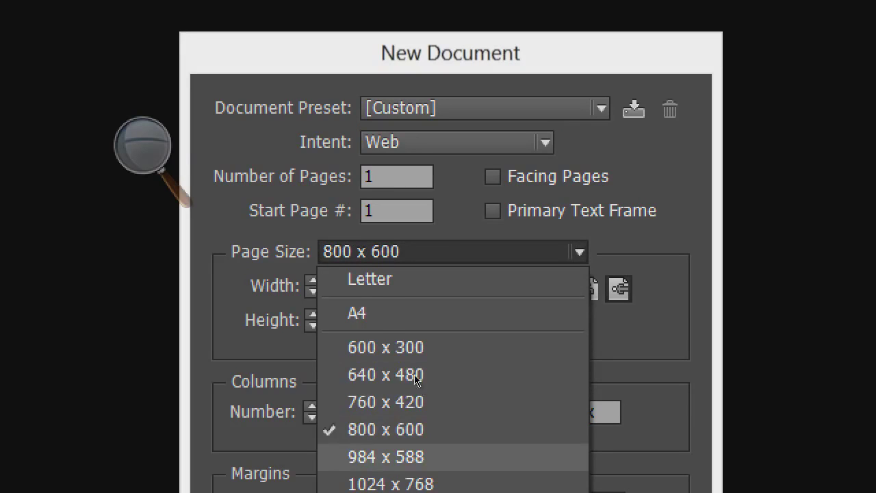
click(349, 258)
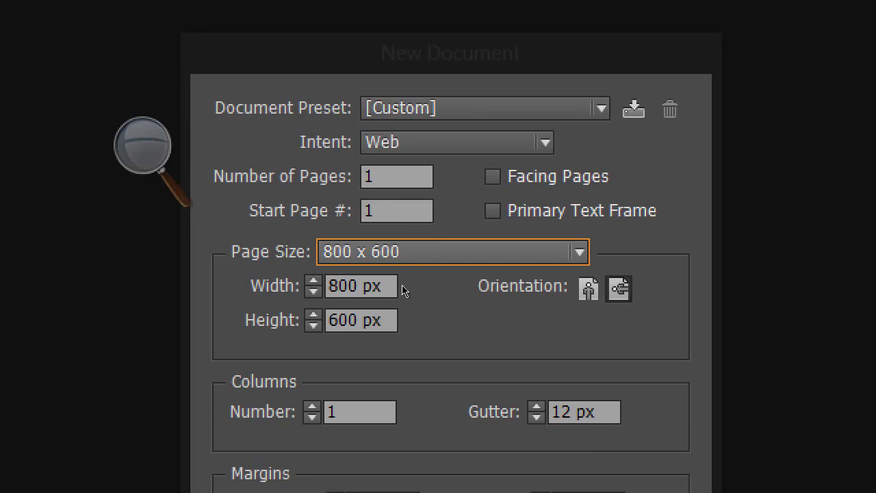
click(405, 255)
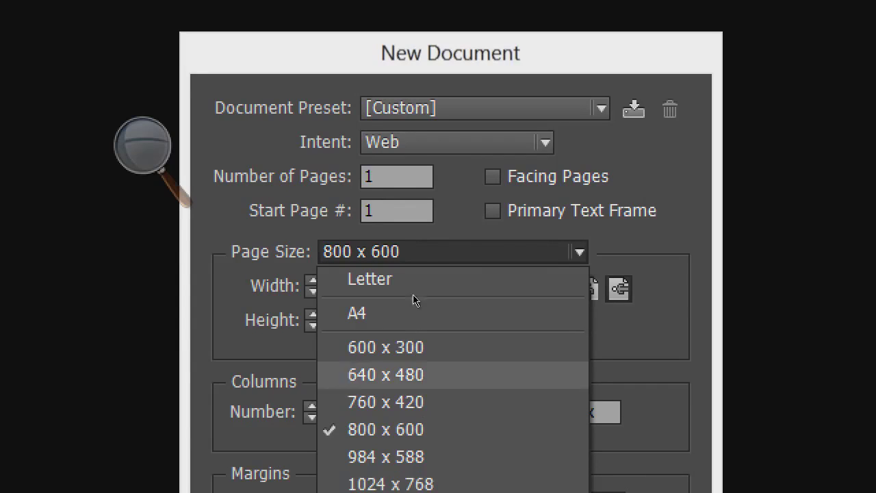
Set the document intent to Print and examine the page sizes offered for it
click(417, 236)
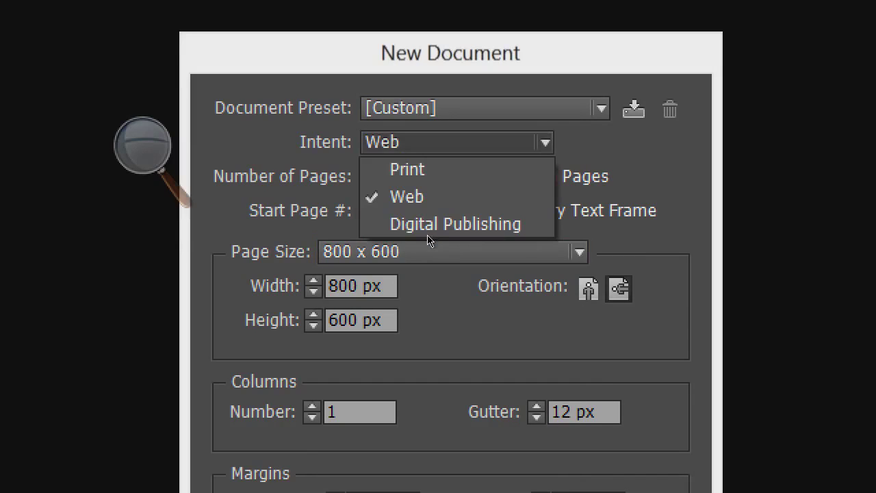
key(Return)
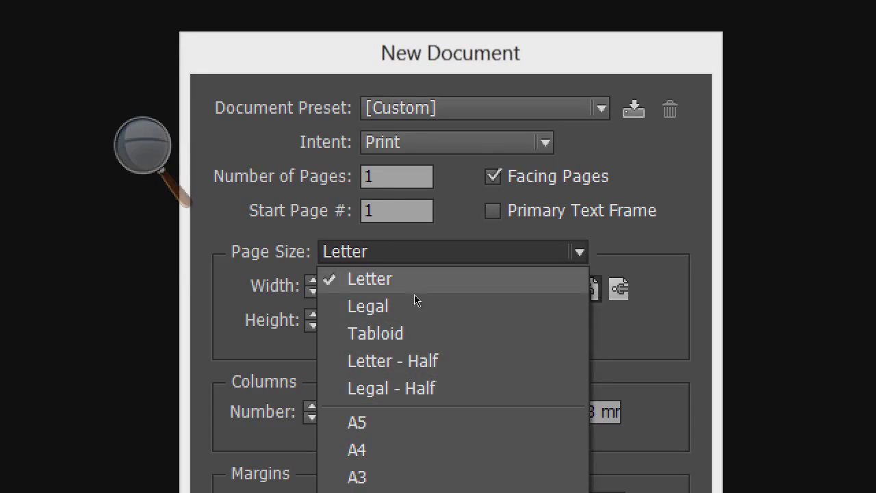
key(Down)
key(Down)
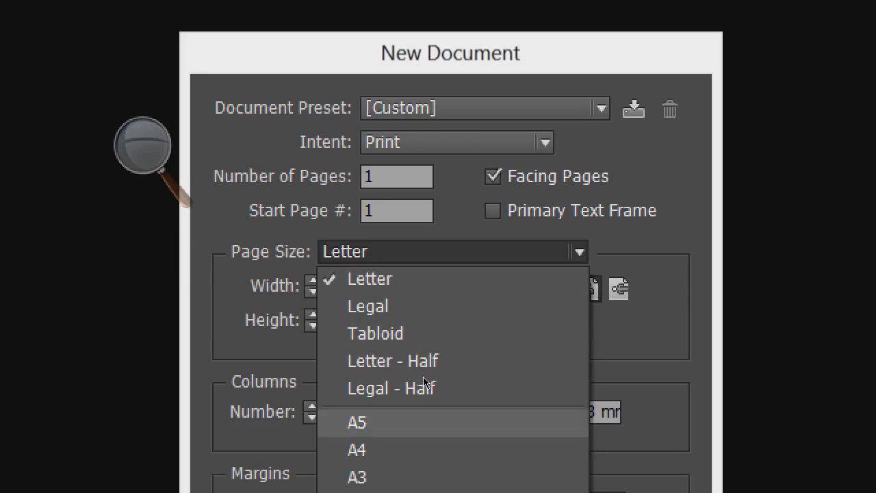
key(Down)
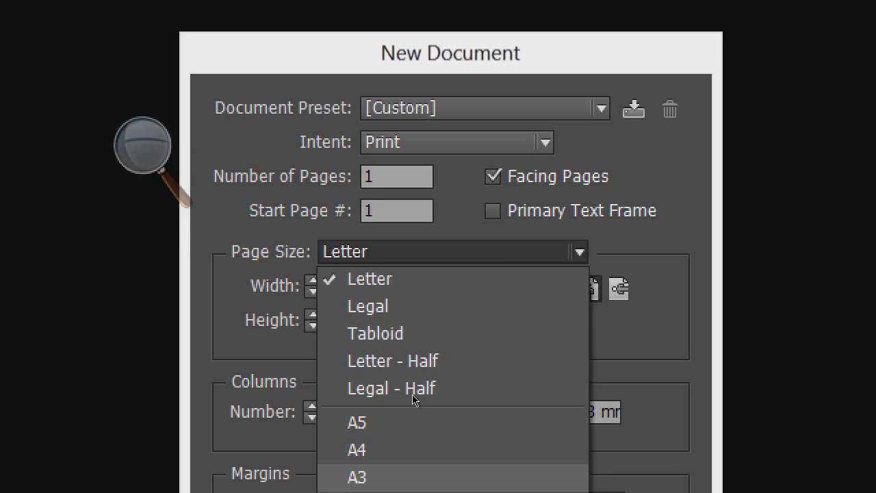
Set the intent back to Digital Publishing and try the iPhone page size
click(331, 279)
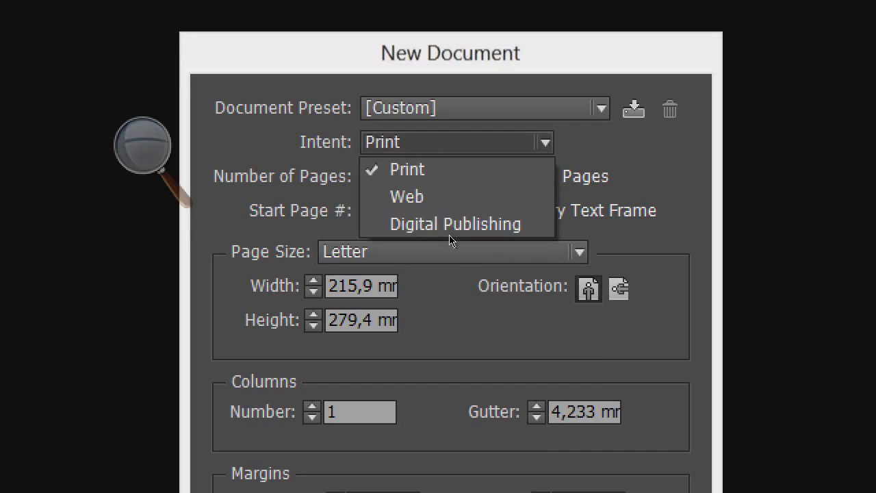
click(453, 225)
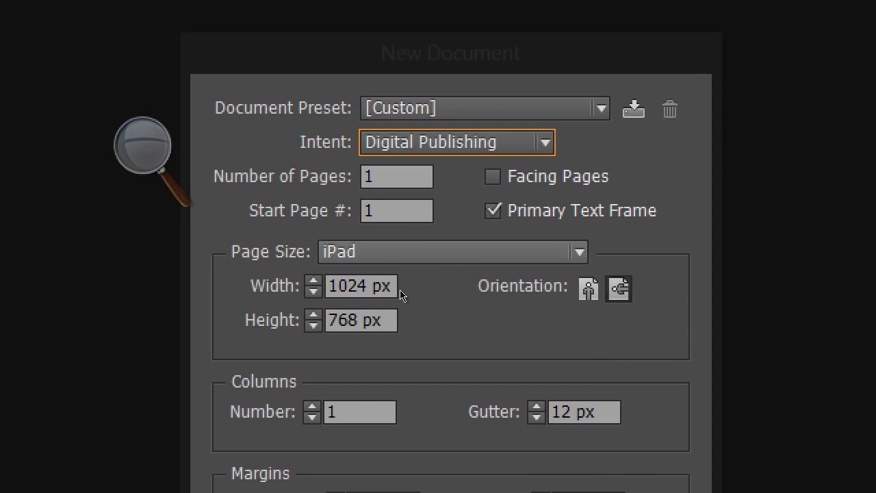
click(411, 252)
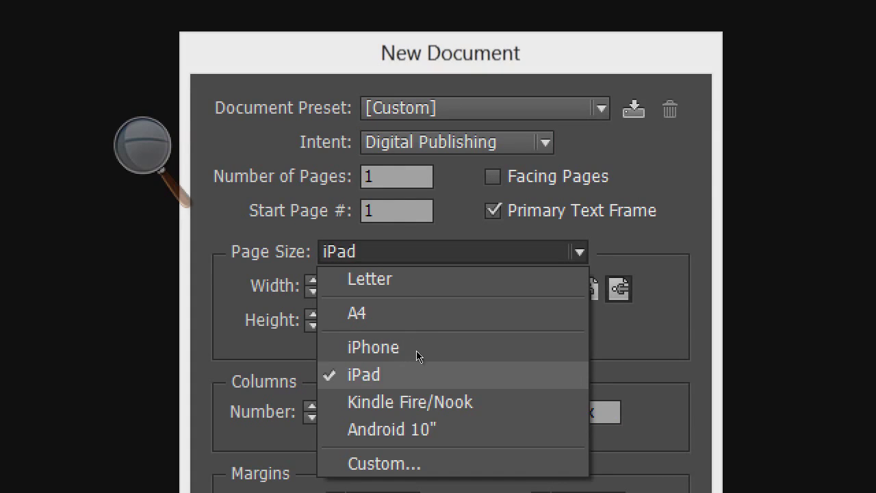
click(414, 347)
Try the iPad, Kindle Fire/Nook and Android 10" page sizes, and cancel creating the document
key(alt+Down)
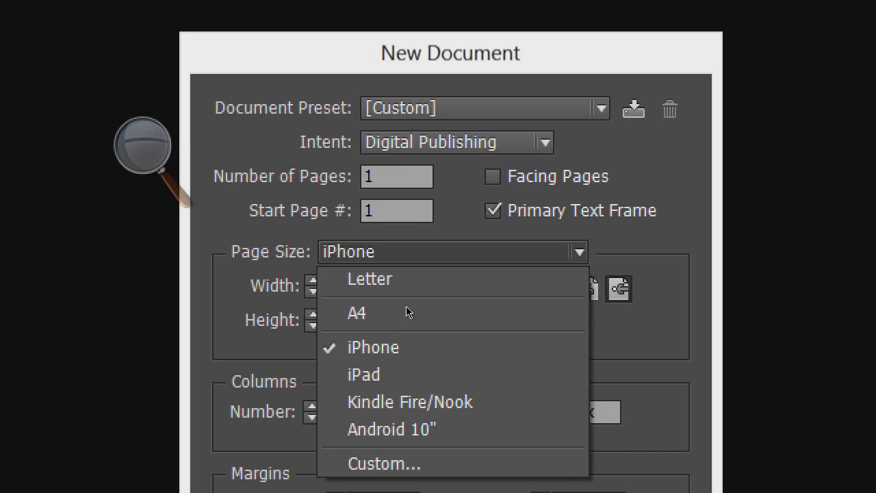
click(410, 374)
key(alt+Down)
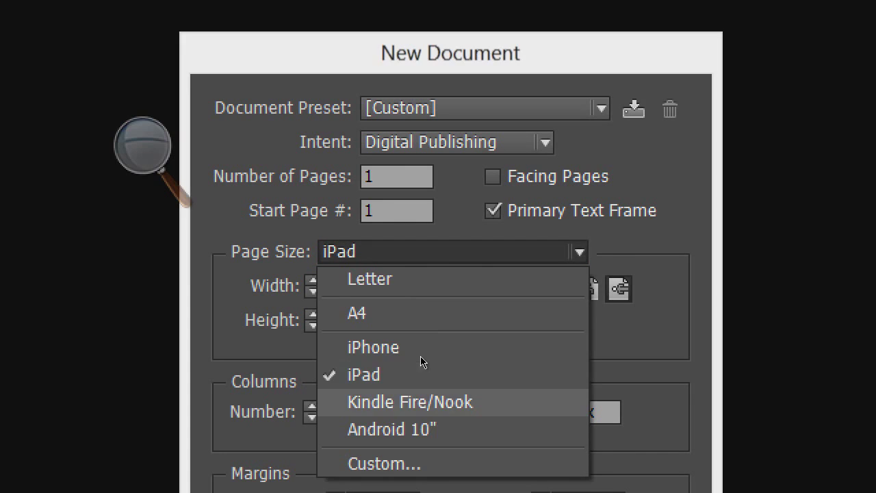
key(Return)
key(alt+Down)
key(Escape)
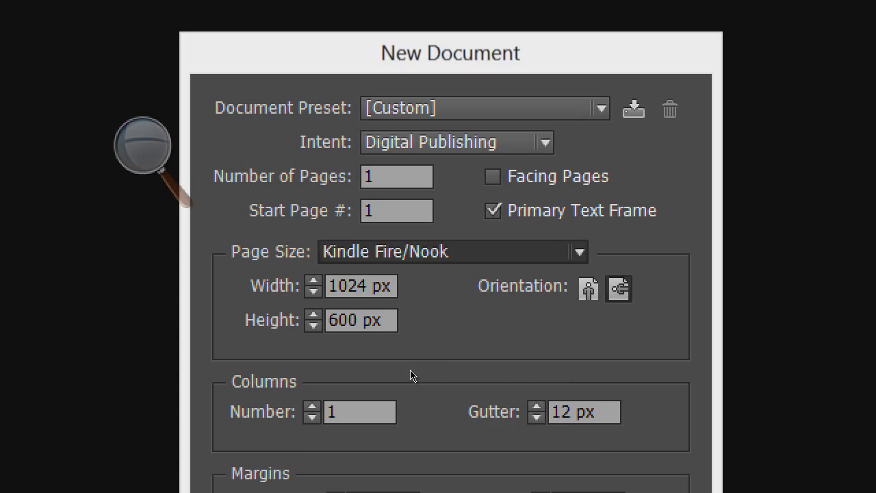
key(Down)
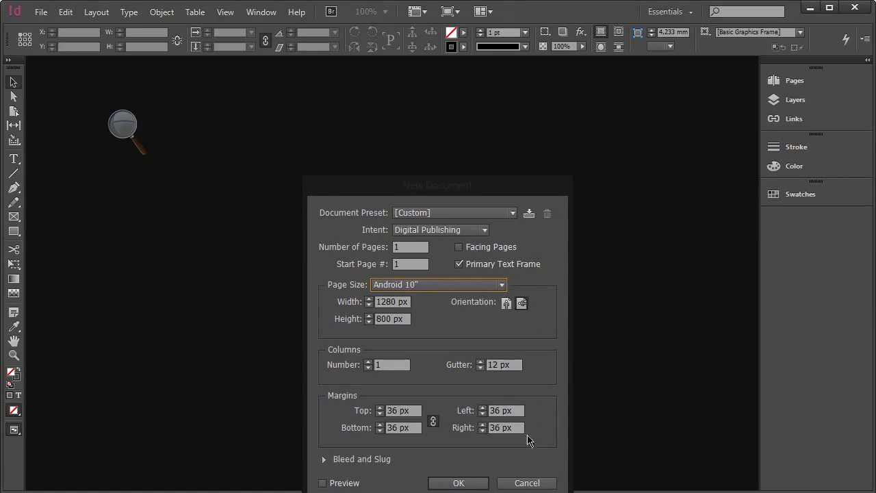
click(526, 483)
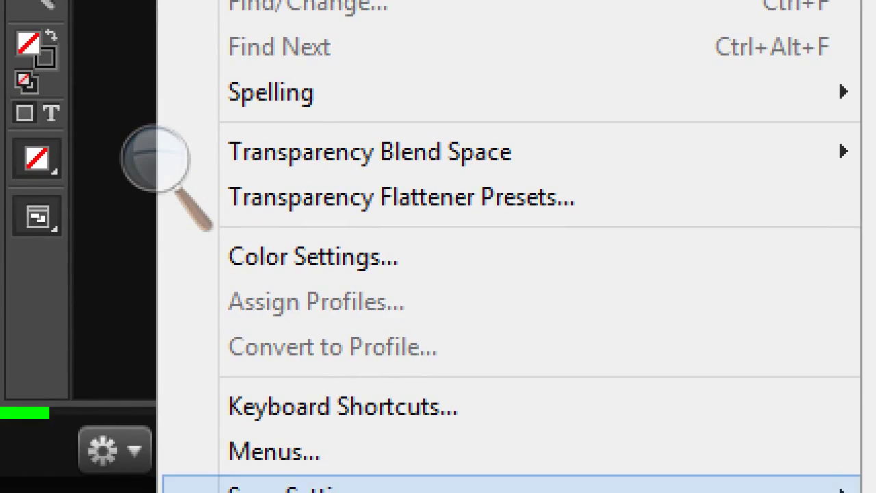
Open the Units & Increments preferences and examine the measurement units available for the horizontal ruler
mouse_move(438, 490)
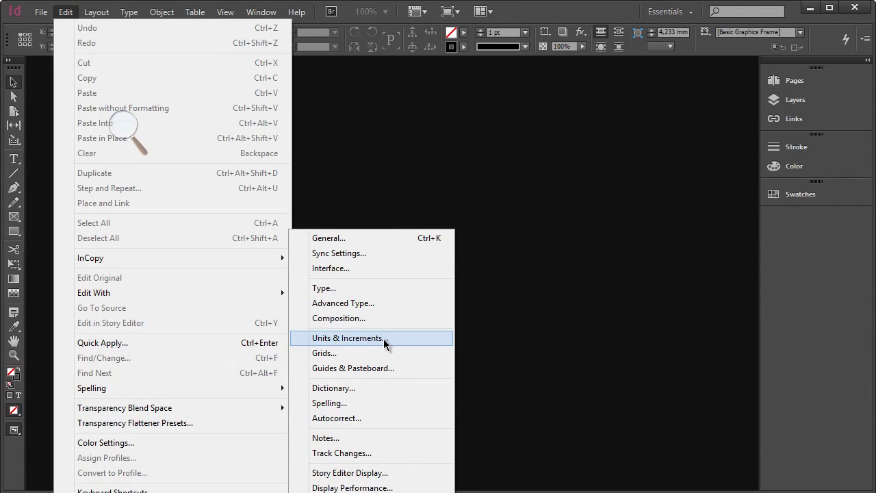
click(383, 338)
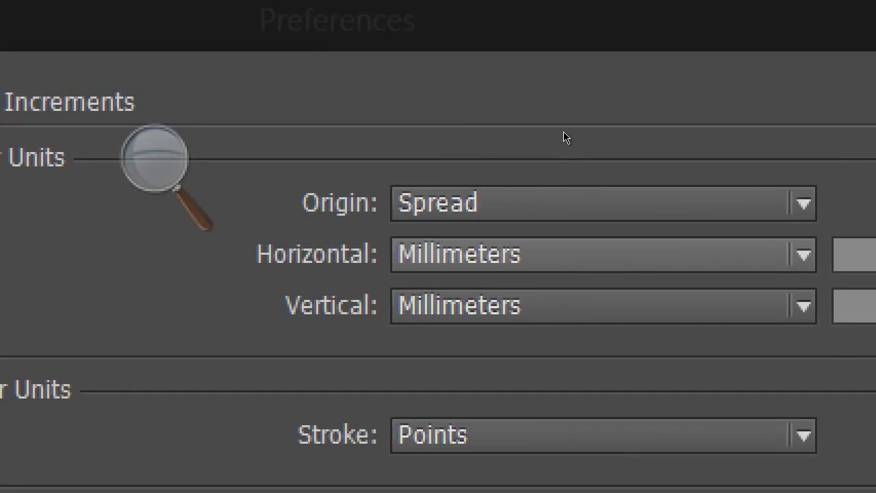
key(alt+Down)
key(Down)
key(Down)
key(Down)
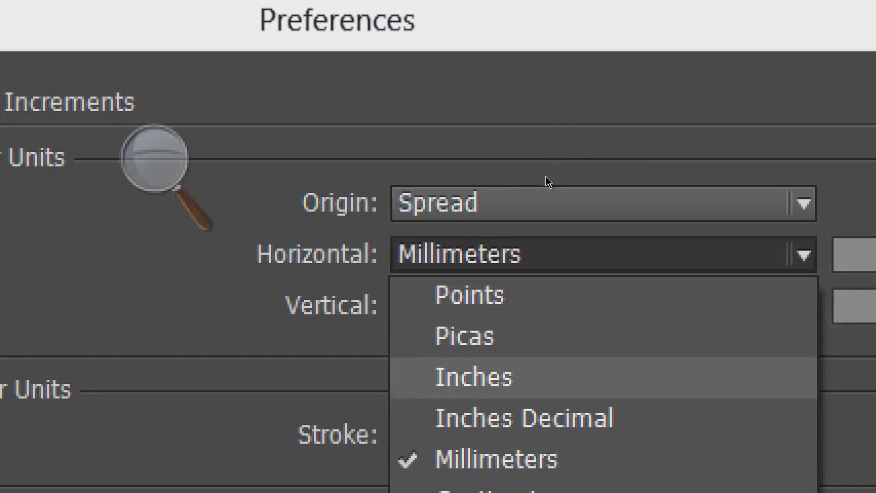
key(Down)
key(Down)
key(Down)
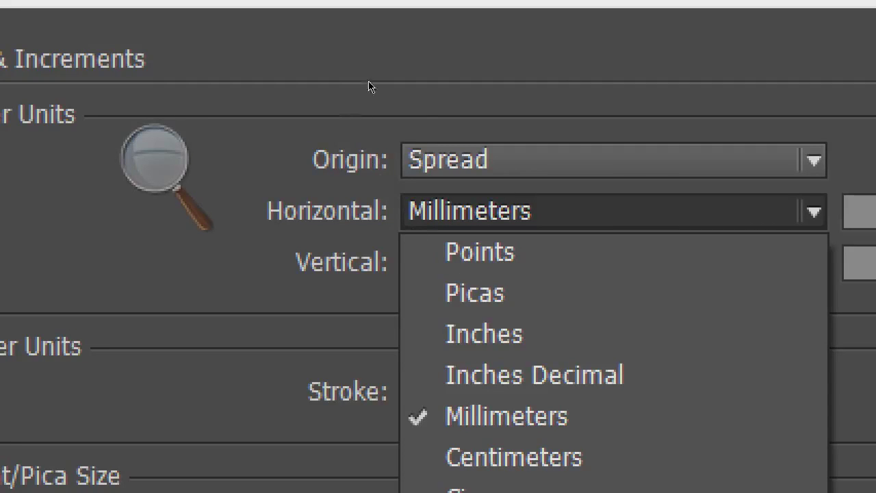
click(422, 103)
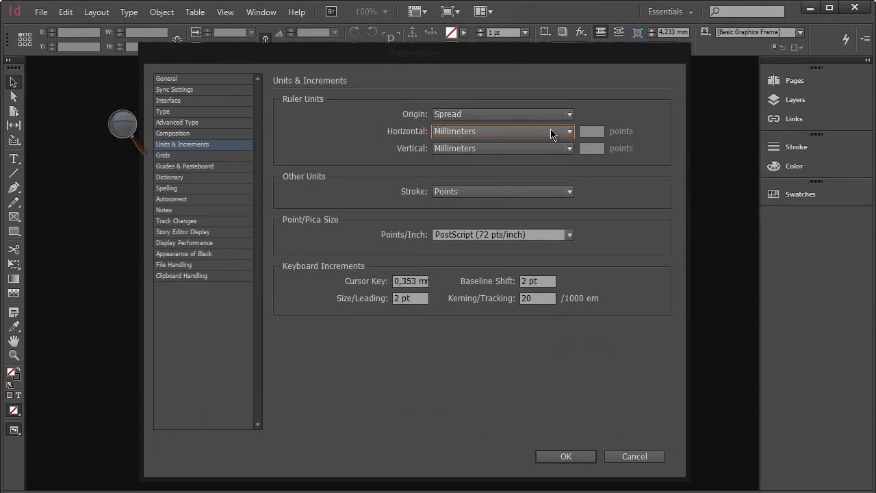
Try Picas for the horizontal ruler, set both the horizontal and vertical ruler units to Centimeters, and apply the preferences
click(753, 211)
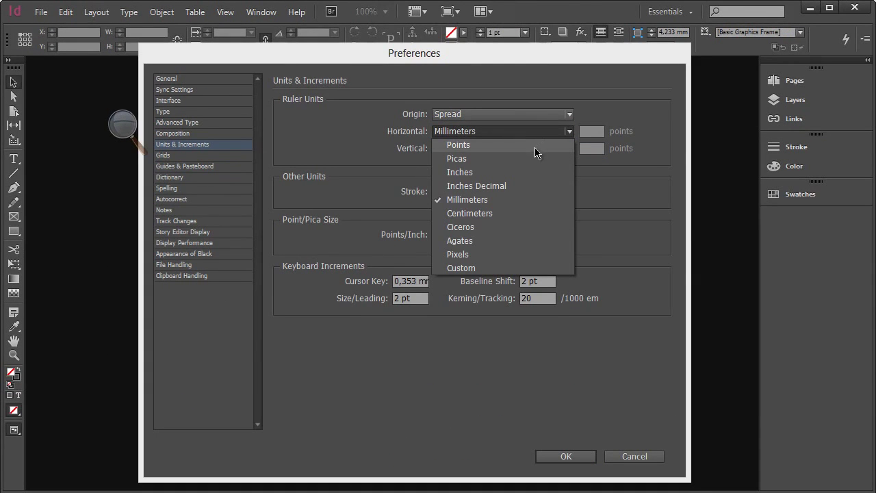
click(531, 158)
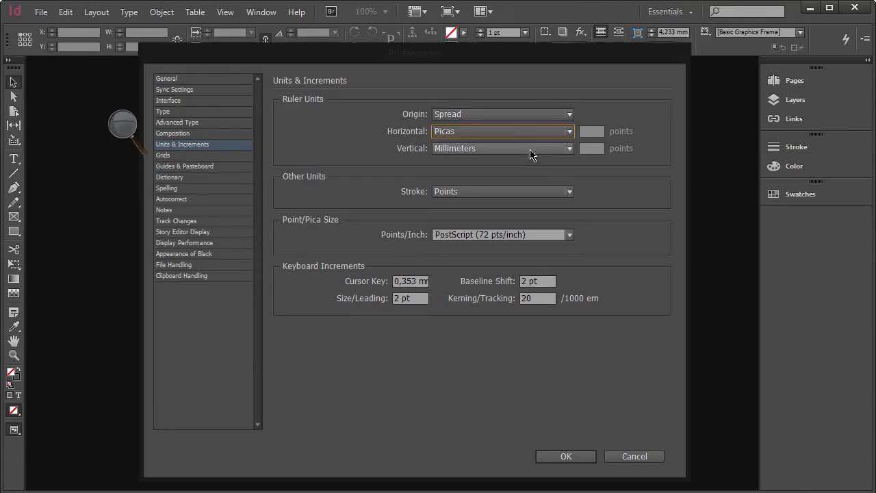
click(532, 134)
click(510, 213)
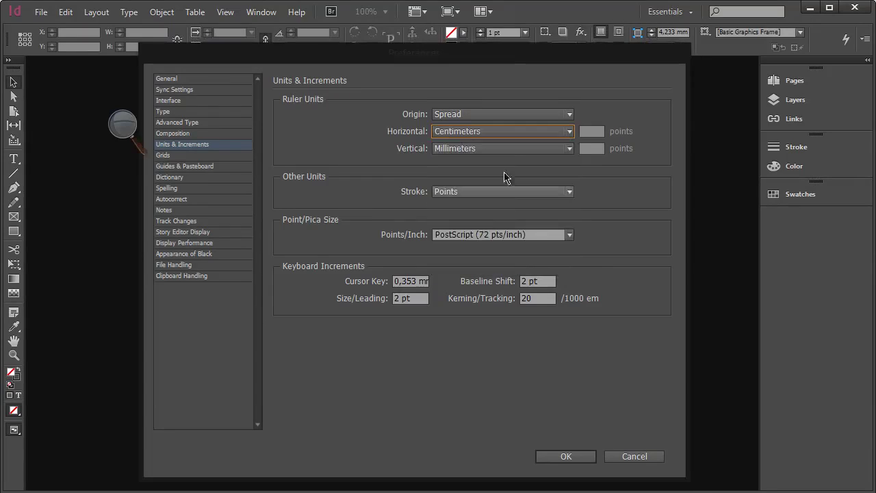
click(506, 148)
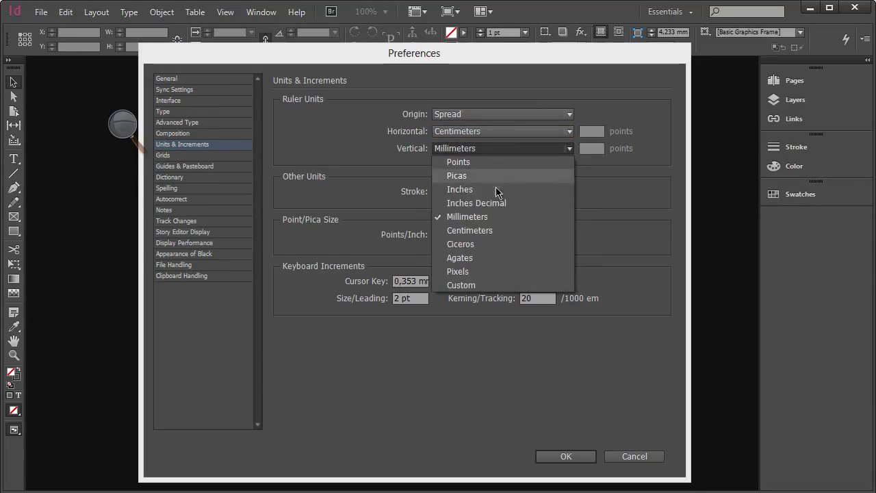
click(487, 231)
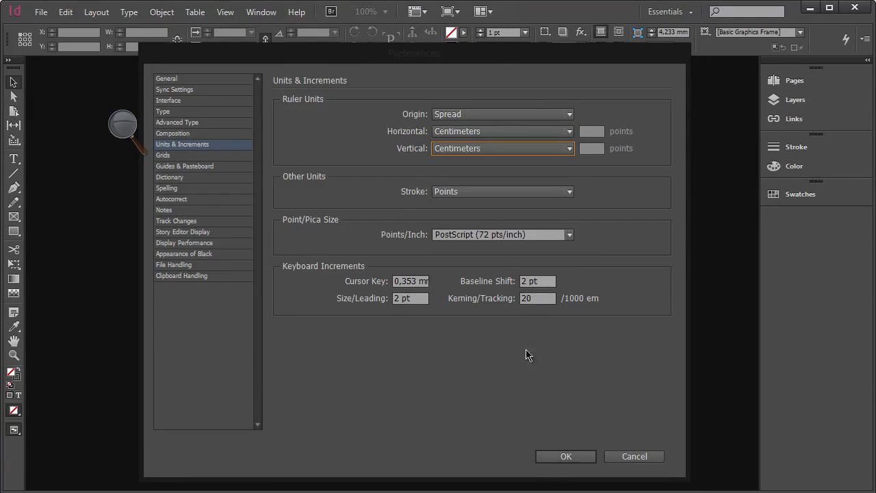
click(566, 456)
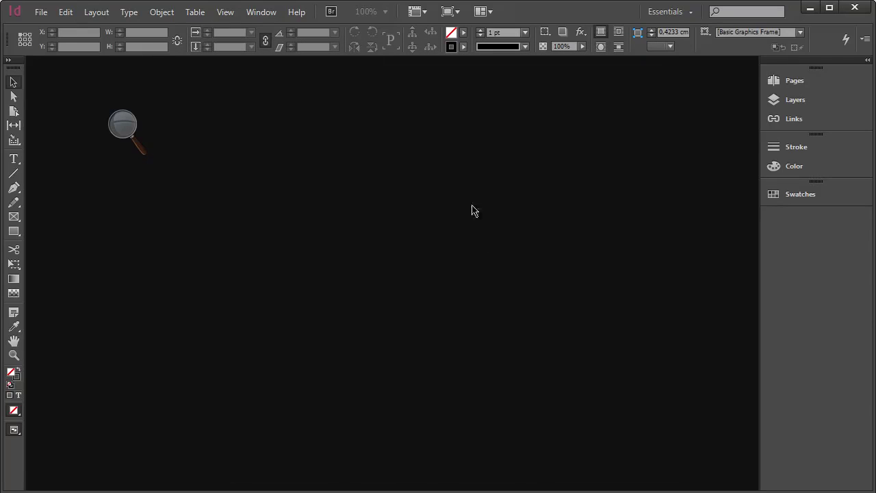
Open the new document settings, check the unit used for the page width and height, and cancel creating the document
click(41, 13)
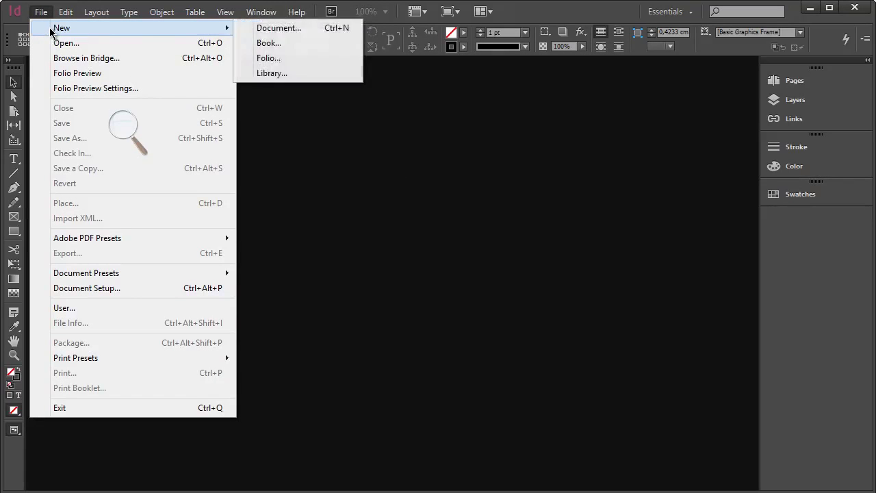
click(375, 185)
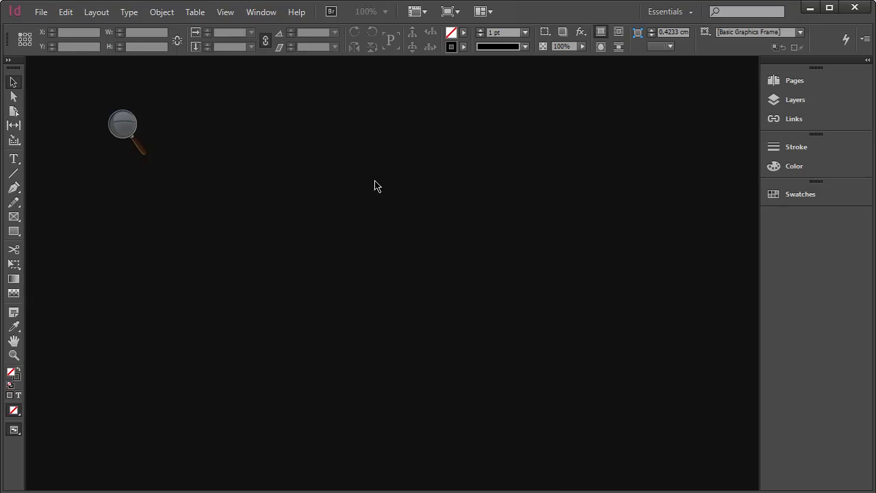
drag(387, 189, 398, 105)
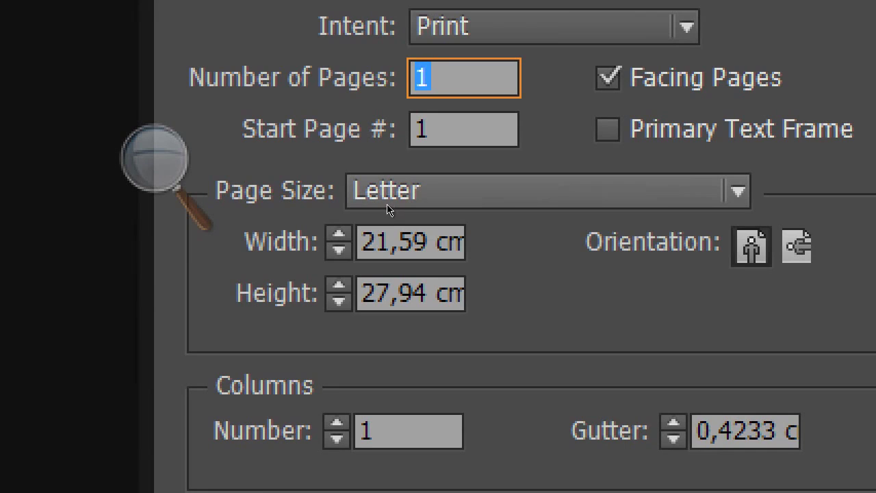
click(412, 239)
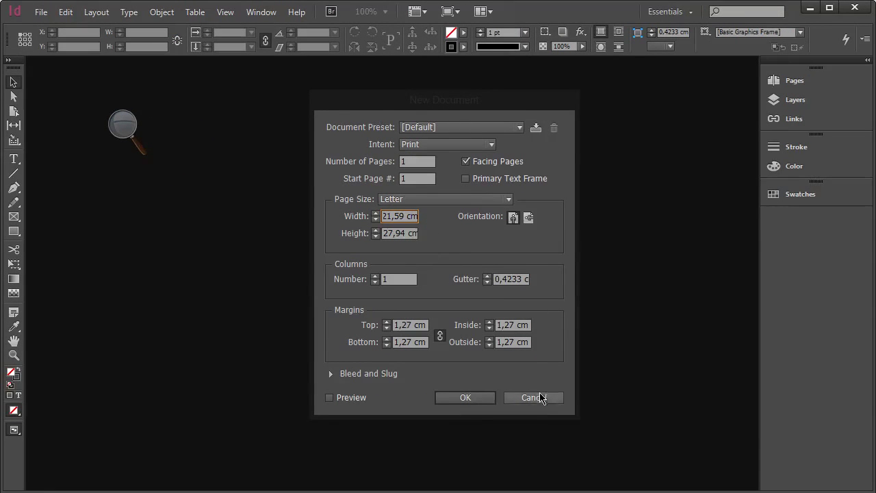
click(540, 397)
Open the Units & Increments preferences to review the ruler units, and close them without changes
click(66, 11)
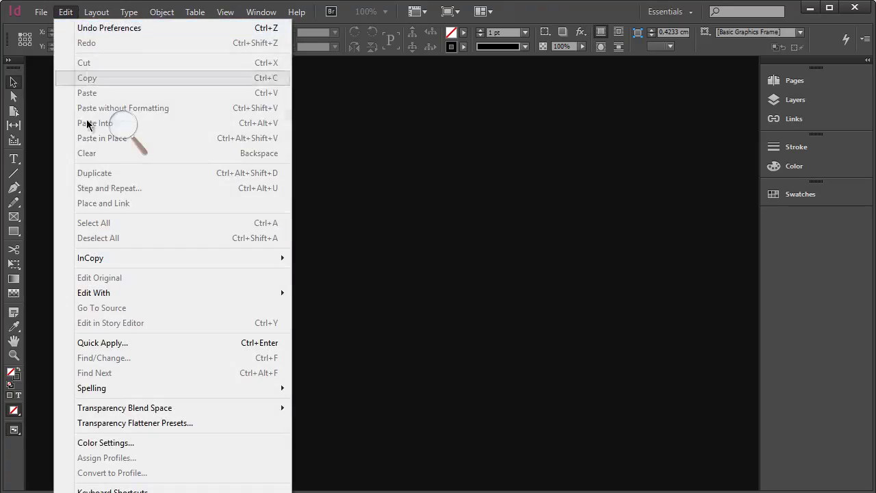
mouse_move(103, 490)
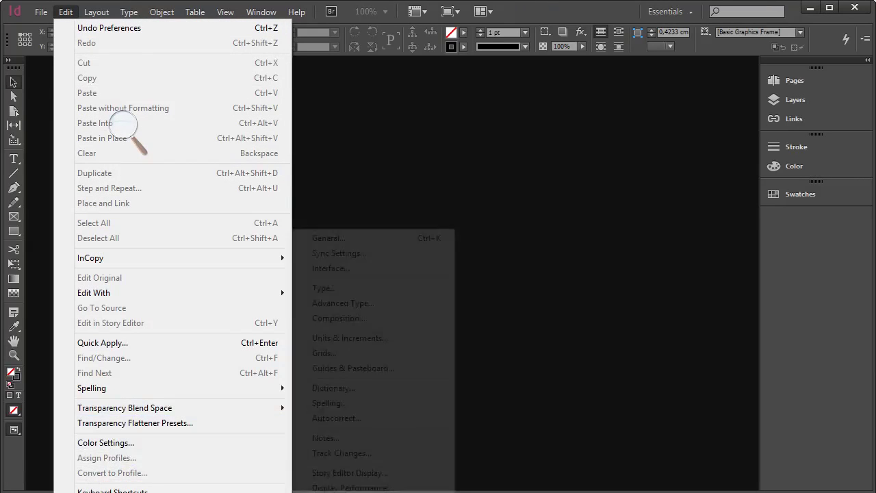
click(360, 339)
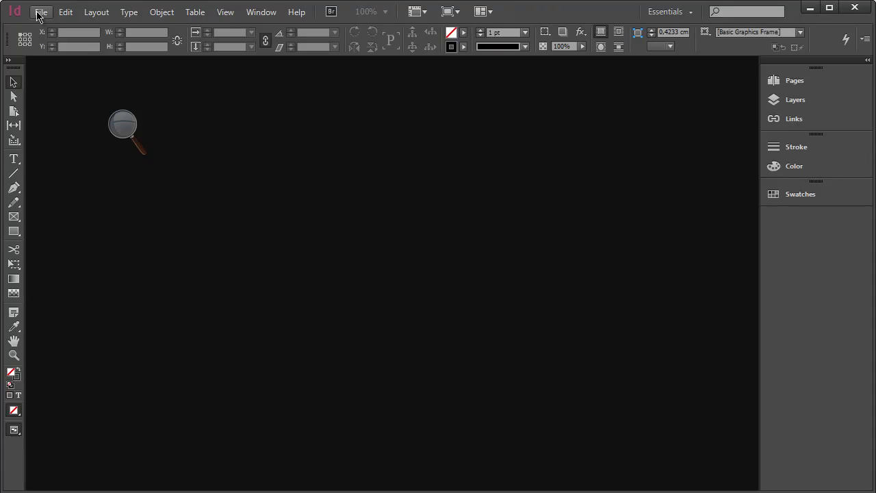
Set the horizontal and vertical ruler units to Millimeters in the Units & Increments preferences and apply them
click(66, 16)
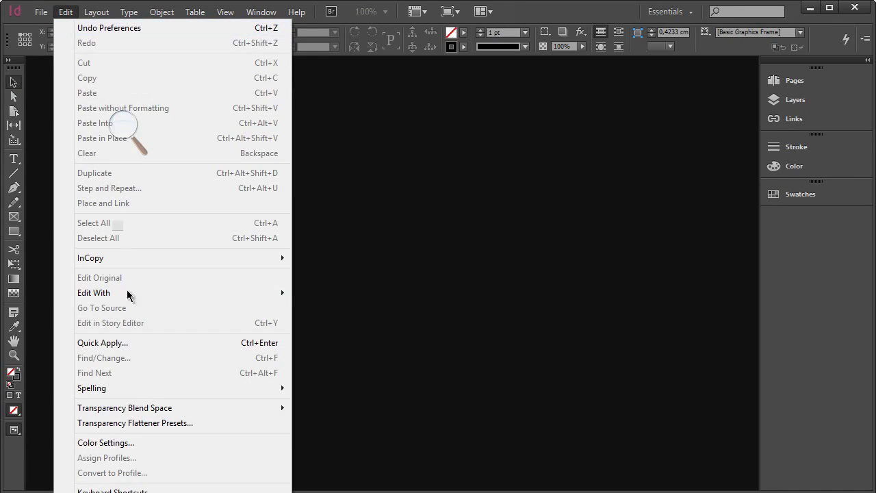
mouse_move(171, 492)
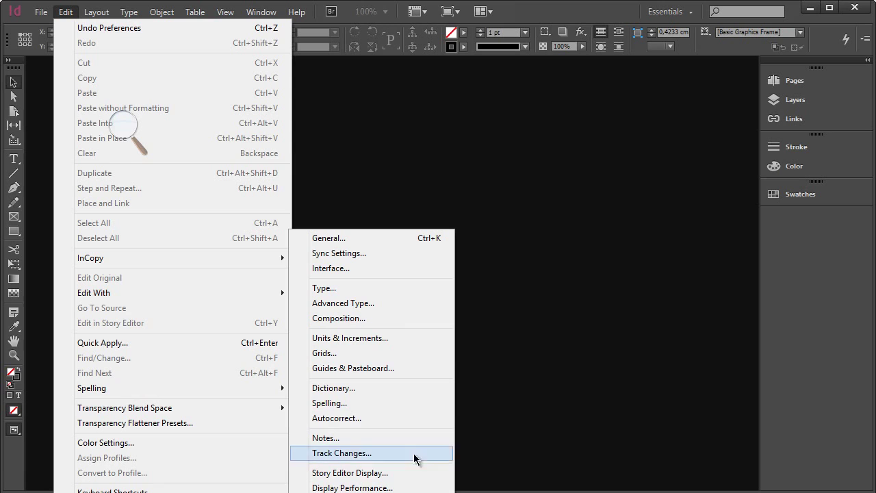
click(383, 338)
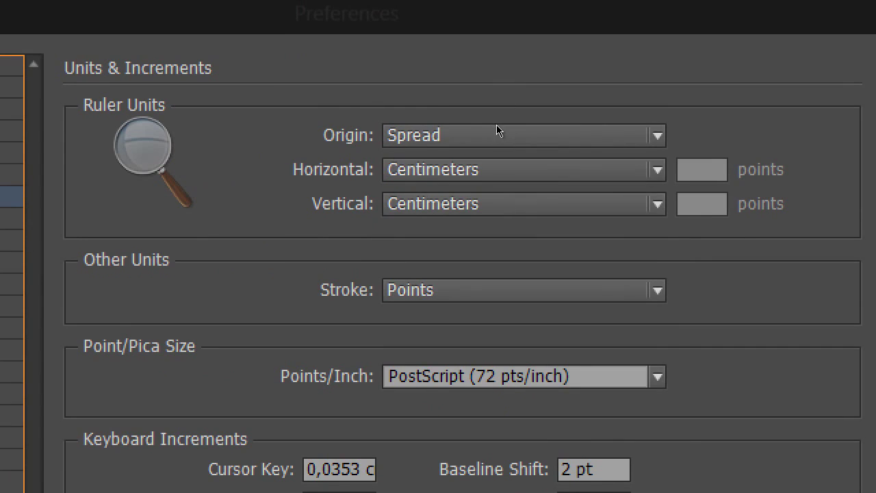
click(495, 170)
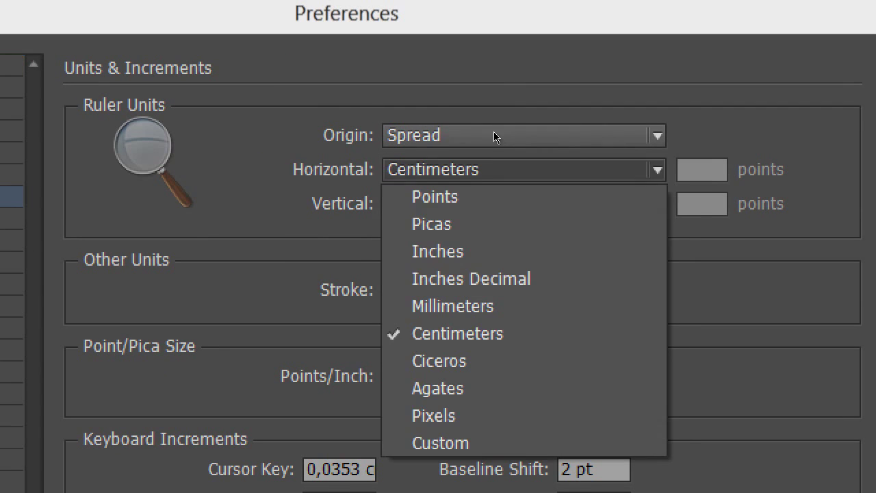
click(465, 306)
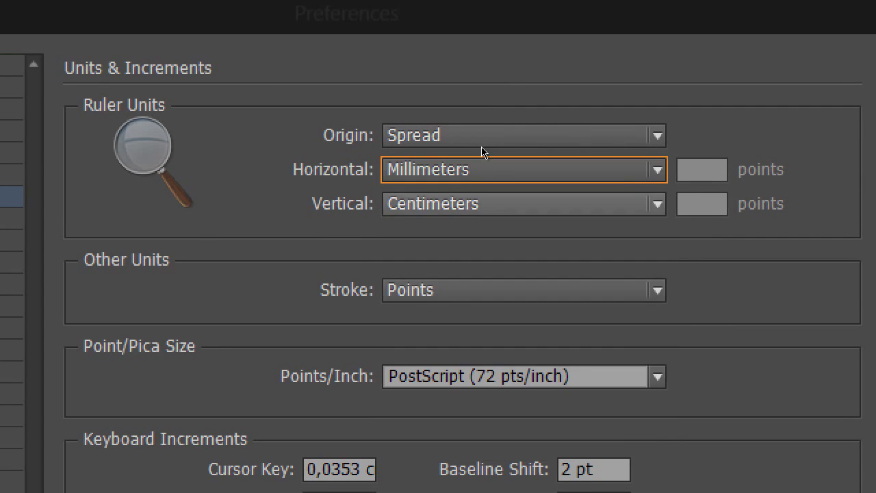
click(472, 204)
click(452, 340)
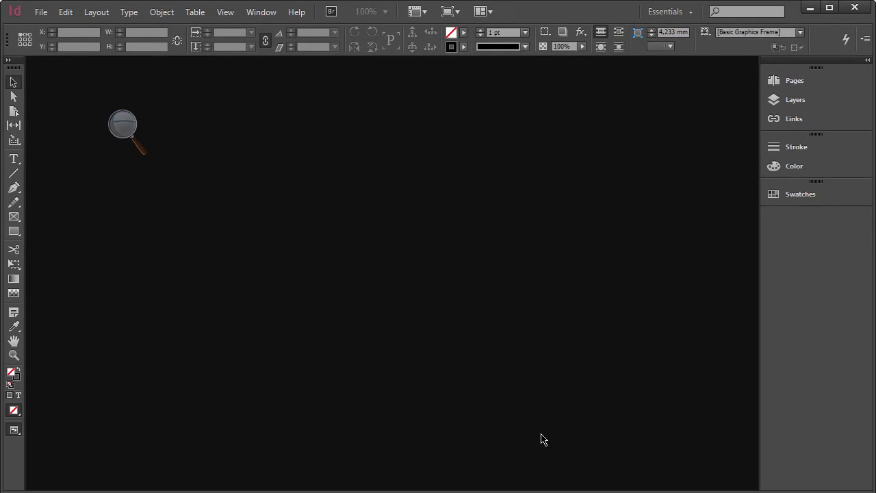
Start a new document and set its page width to 29 cm, entering the unit along with the value
key(ctrl+n)
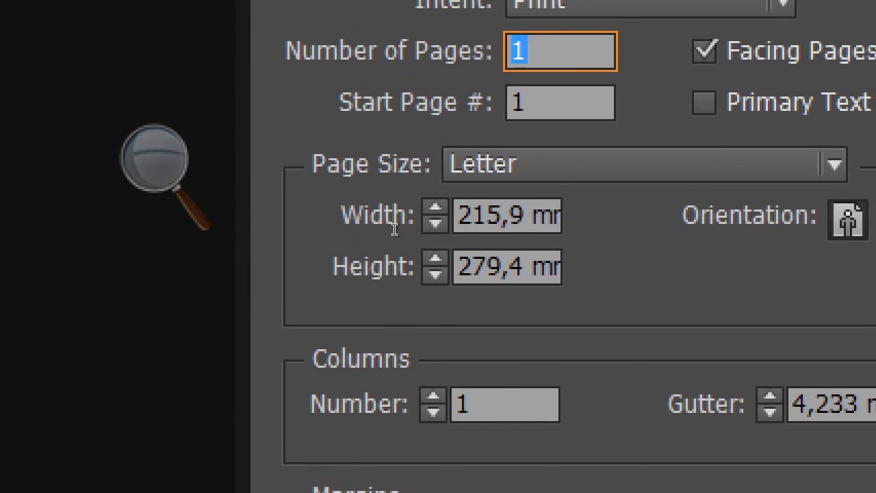
click(479, 185)
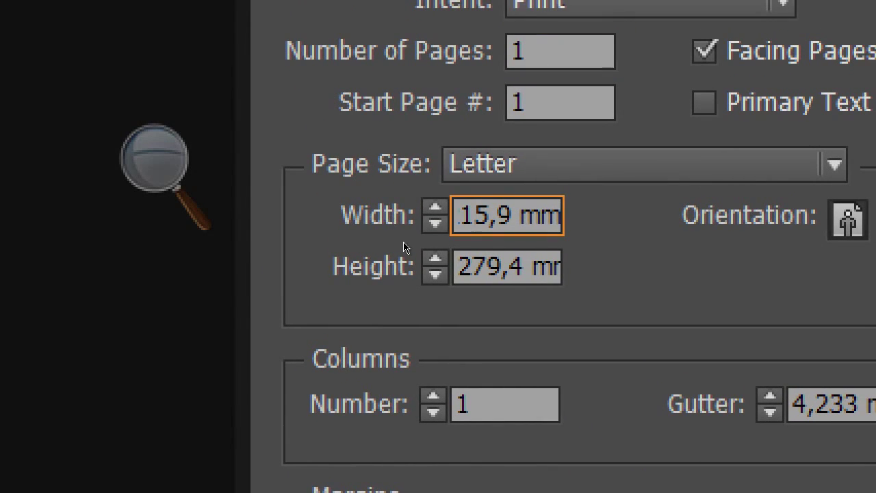
key(Right)
key(Right)
key(Right)
key(Right)
double_click(508, 268)
click(538, 217)
click(519, 217)
key(ctrl+a)
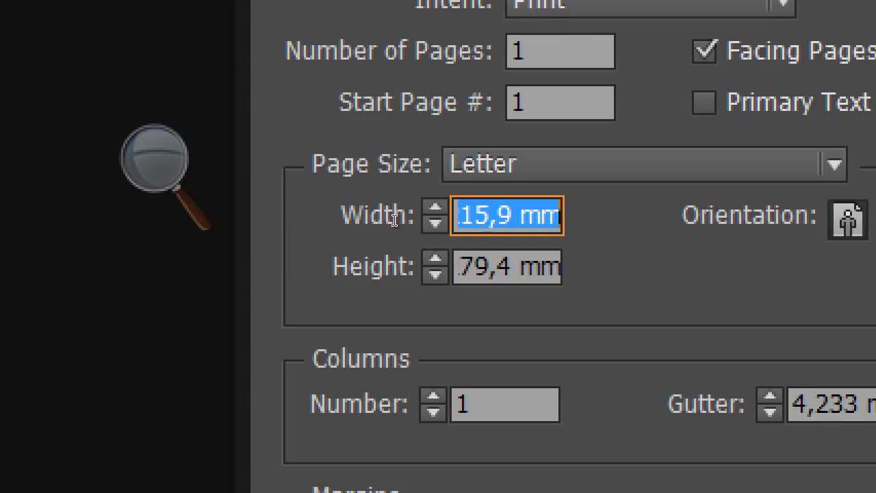
text(29cm)
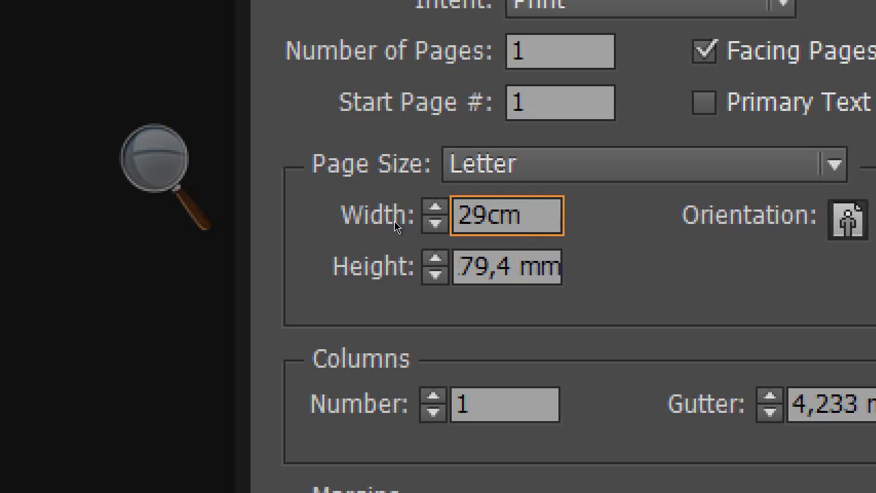
key(Tab)
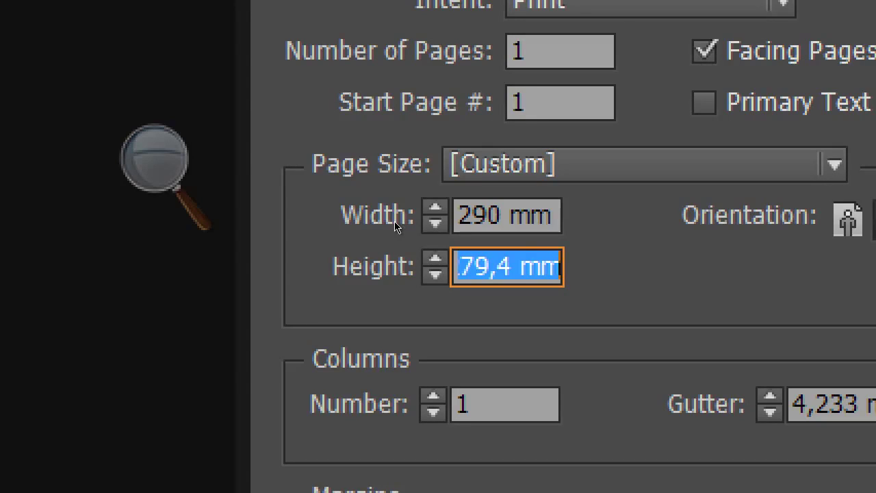
Set the new document's page height to 33,5 cm, entering the unit along with the value
text(33,5)
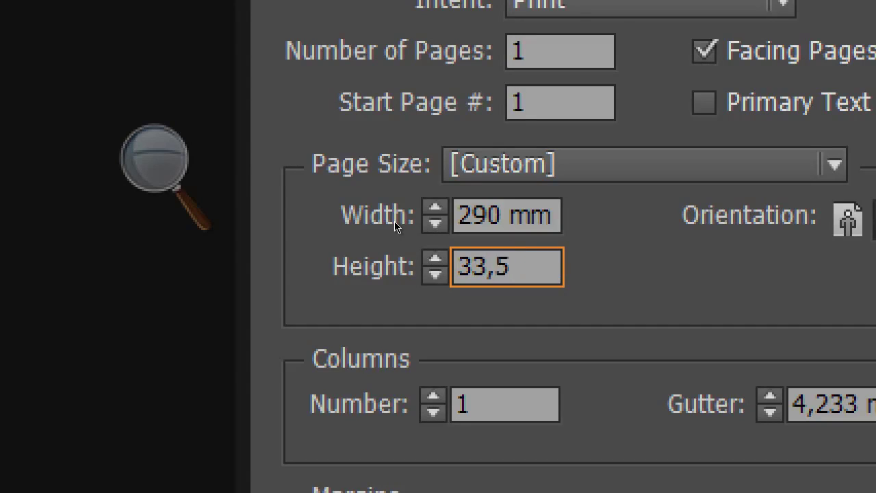
text(cm)
key(Tab)
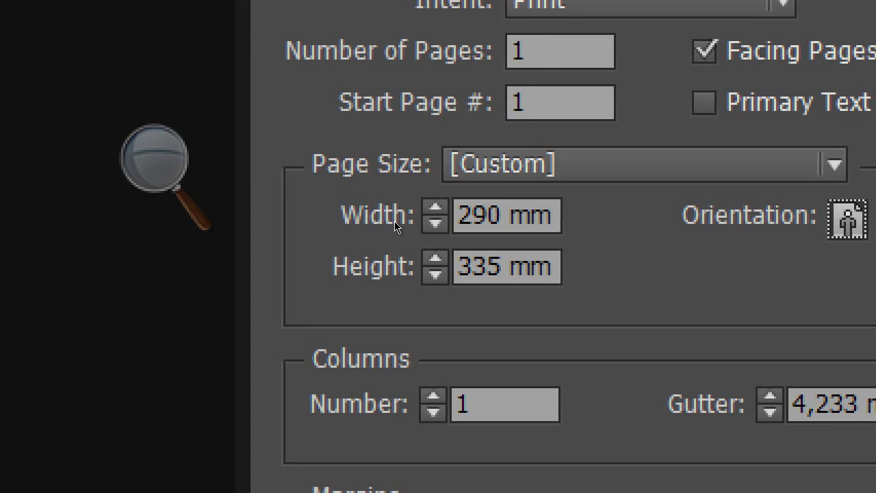